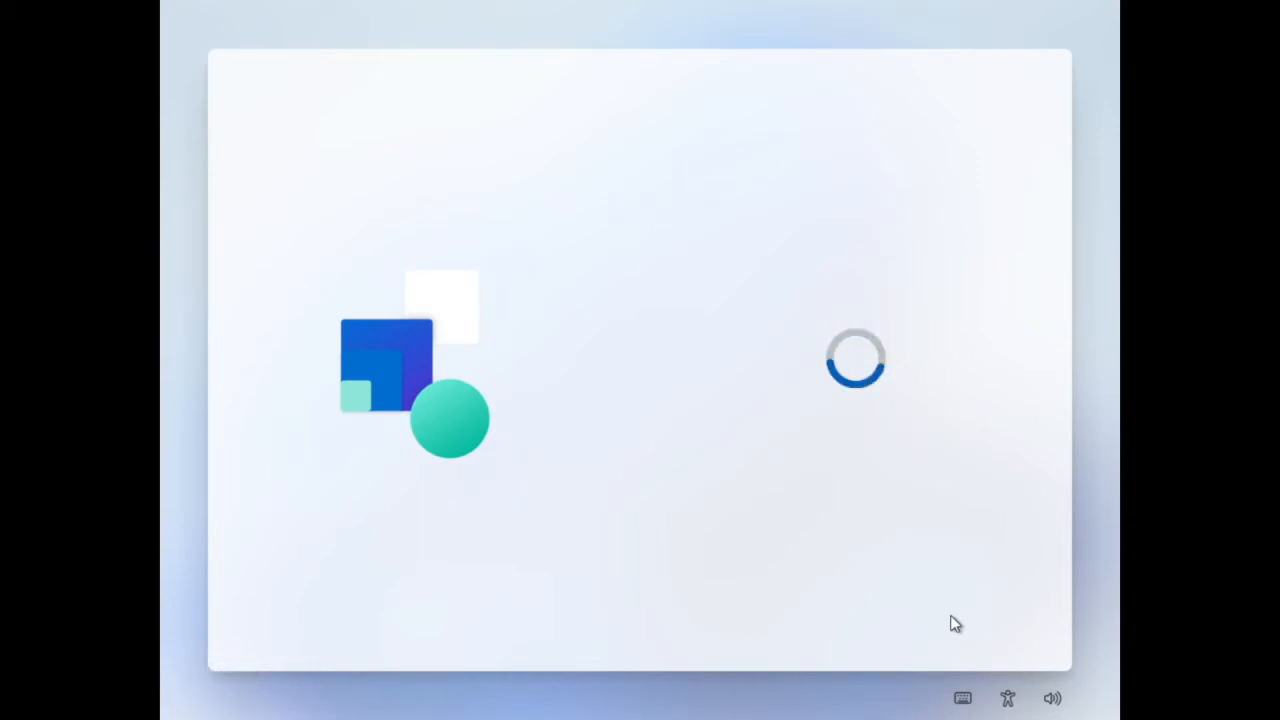
Set up the device for personal use and choose an offline account with the limited experience
click(868, 264)
click(923, 533)
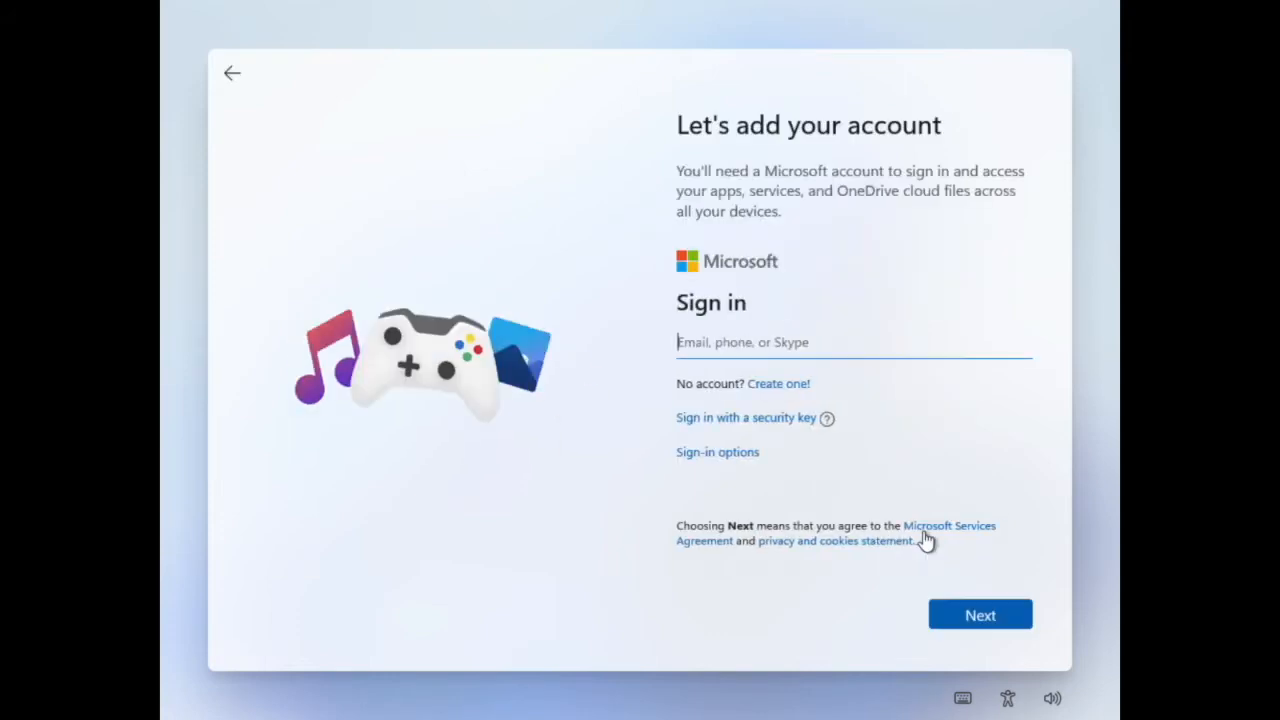
click(752, 455)
click(762, 440)
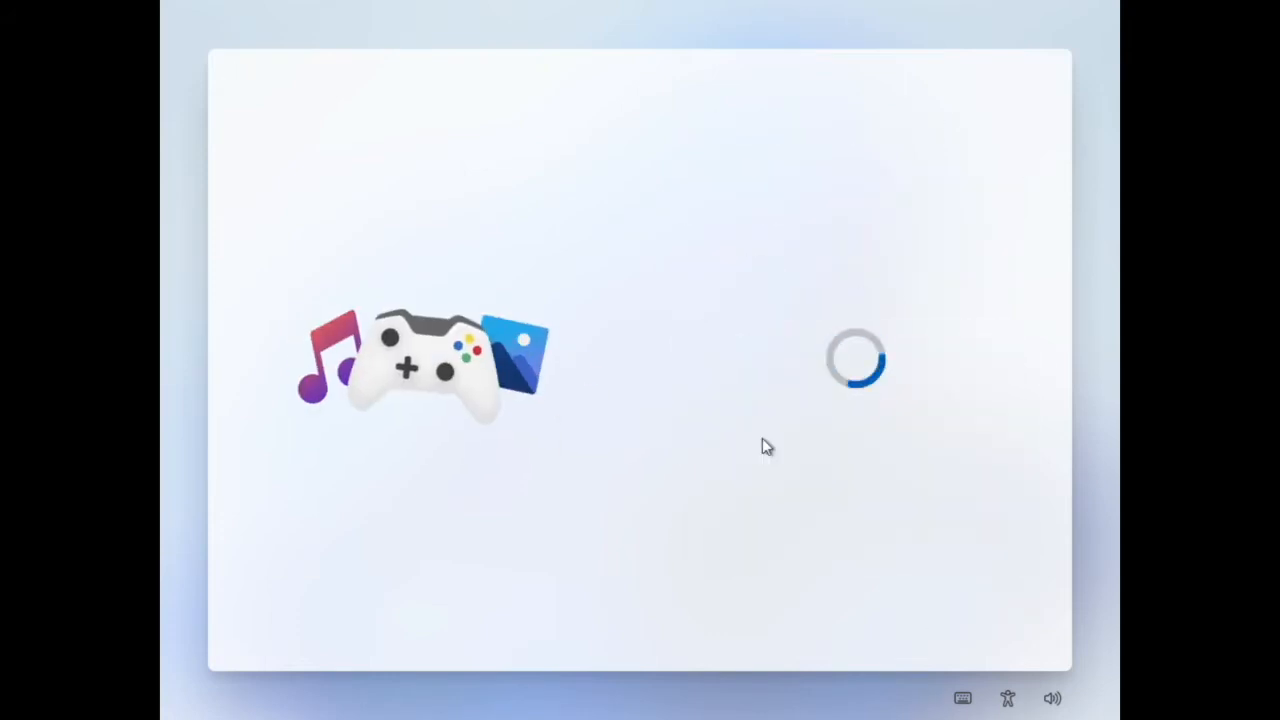
click(808, 614)
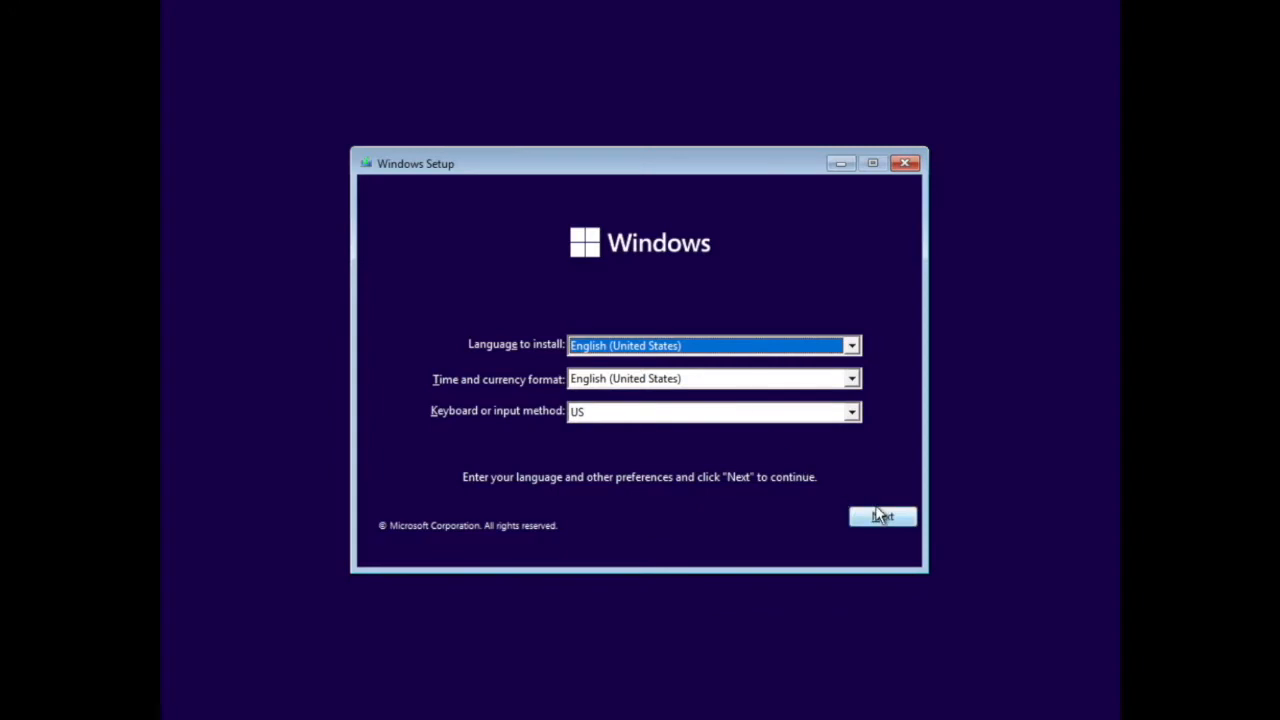
Begin installing Windows 11 Pro with English (United States) and the US keyboard, without a product key
click(880, 519)
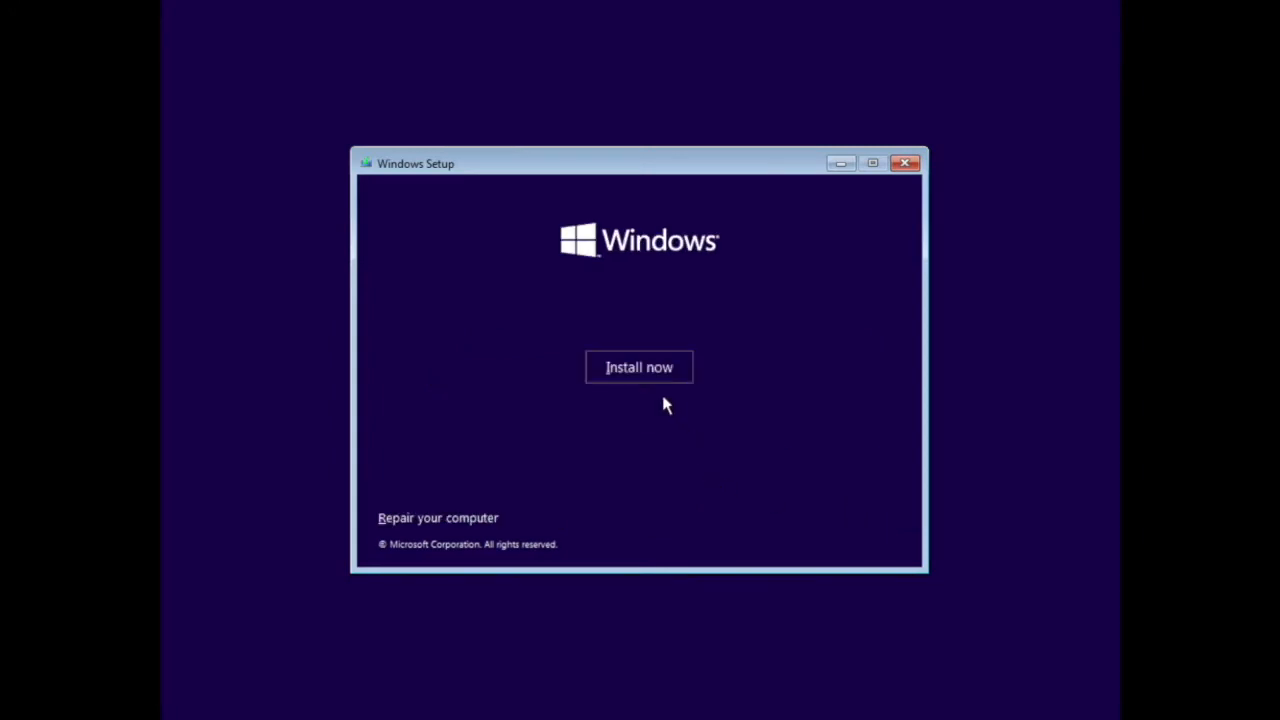
click(645, 369)
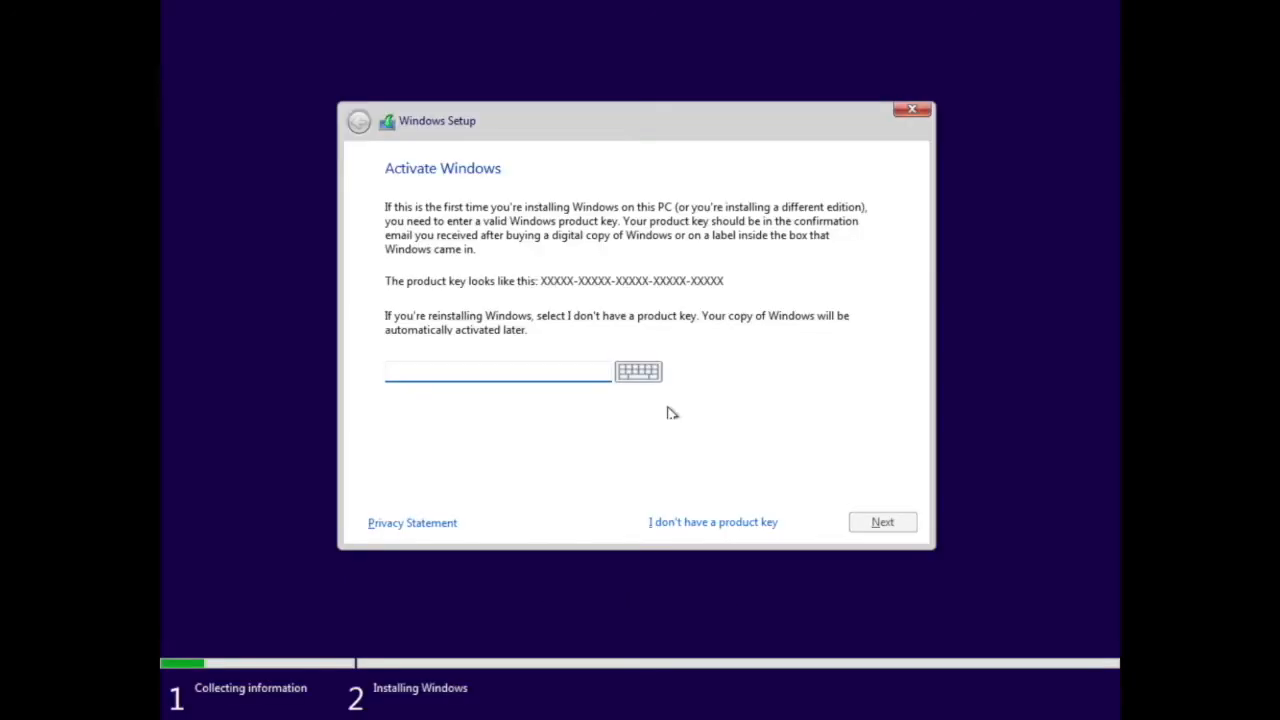
click(702, 523)
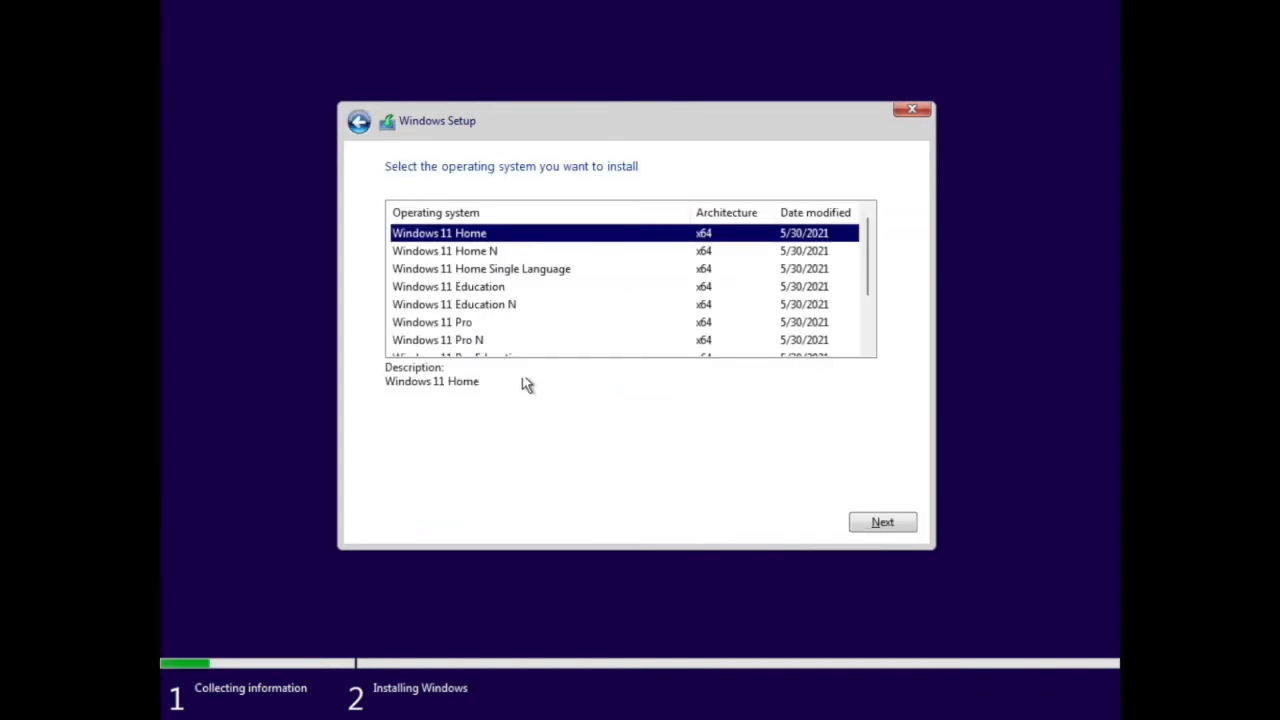
click(463, 330)
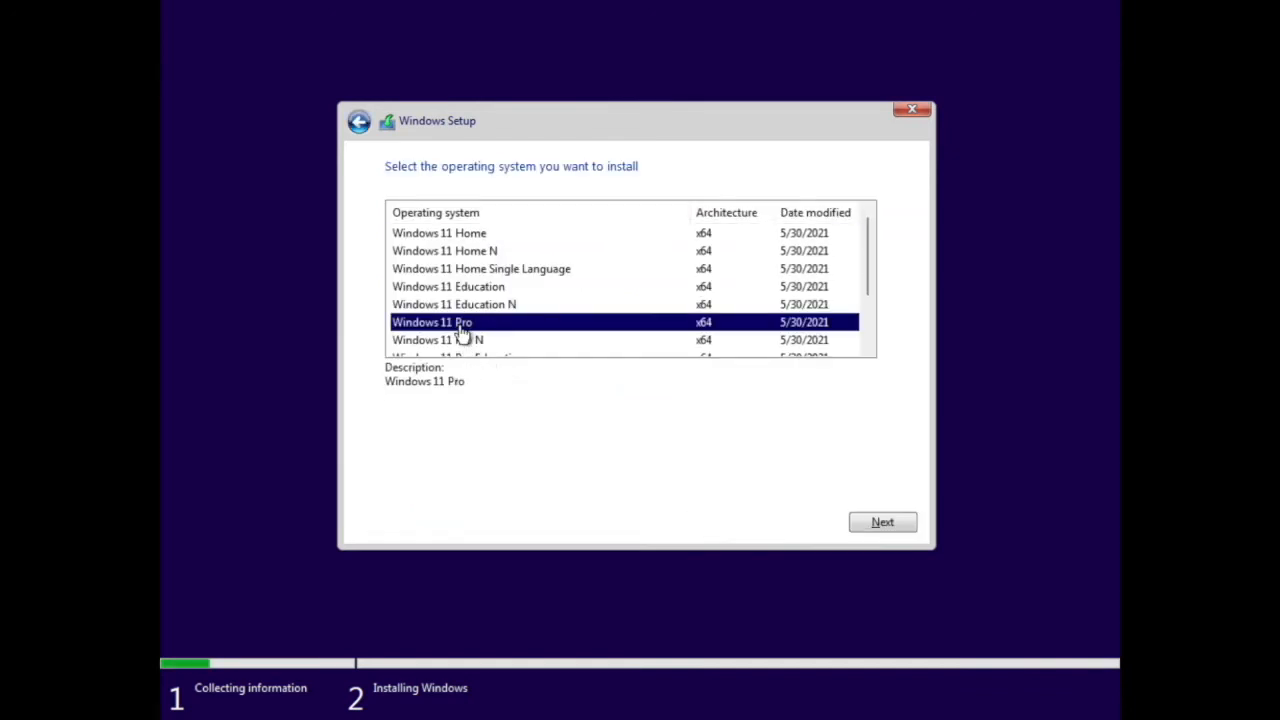
click(870, 530)
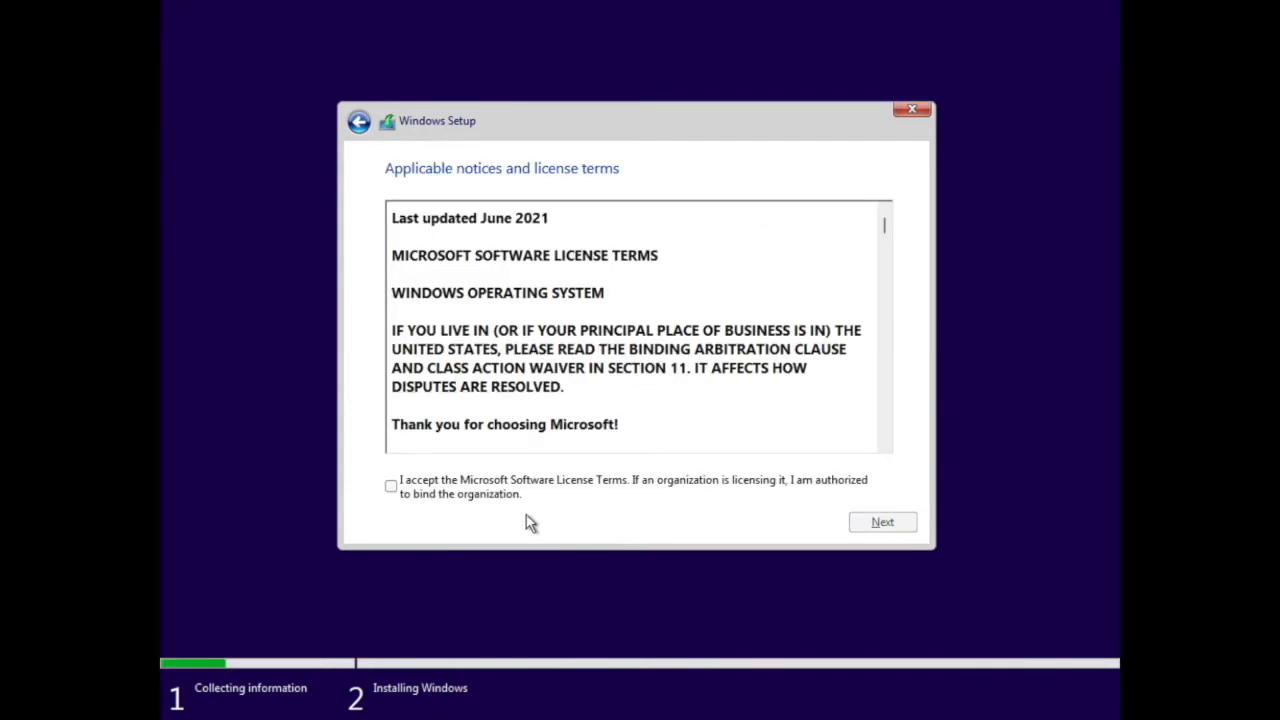
Accept the license terms and run a custom installation on the unallocated space of Drive 0
click(391, 487)
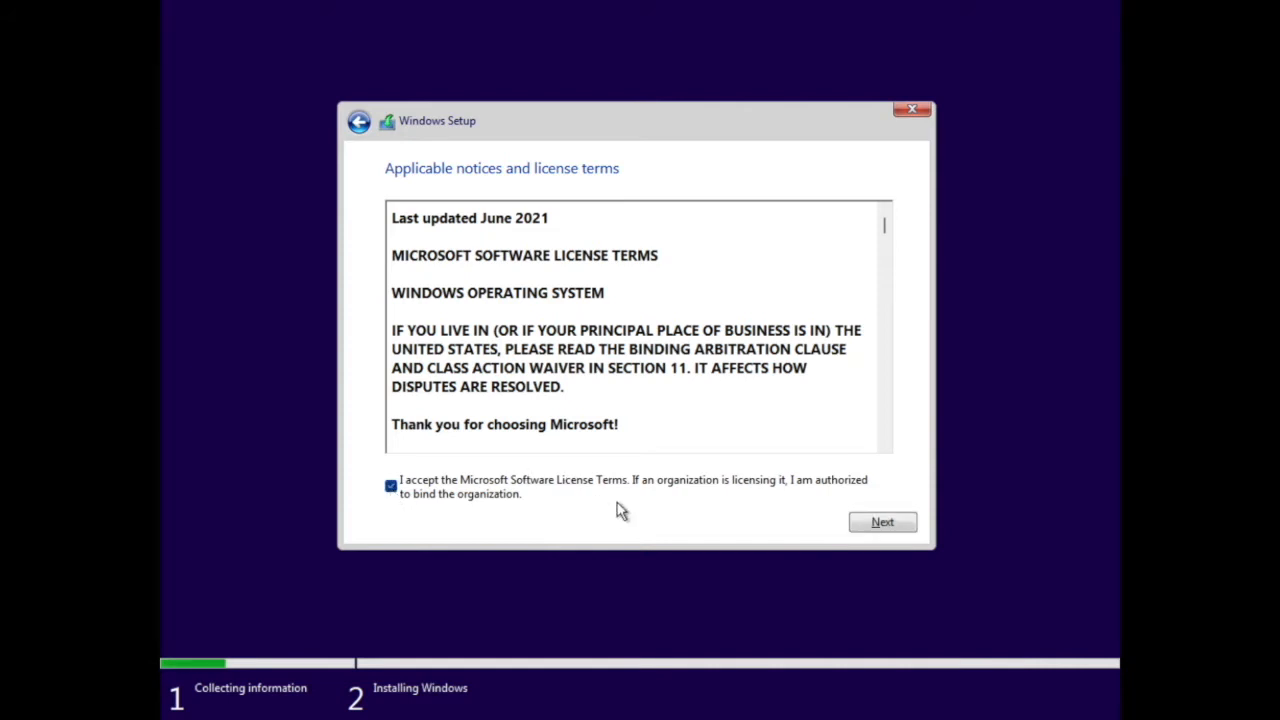
click(878, 531)
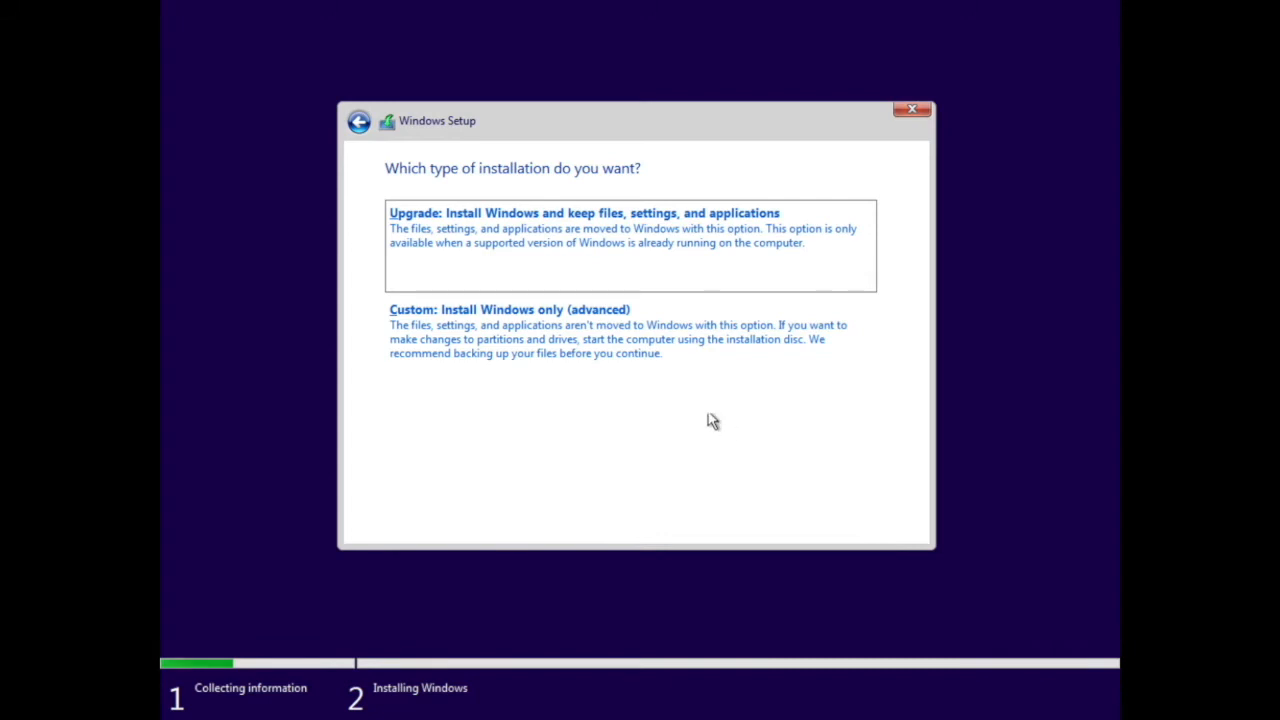
click(650, 365)
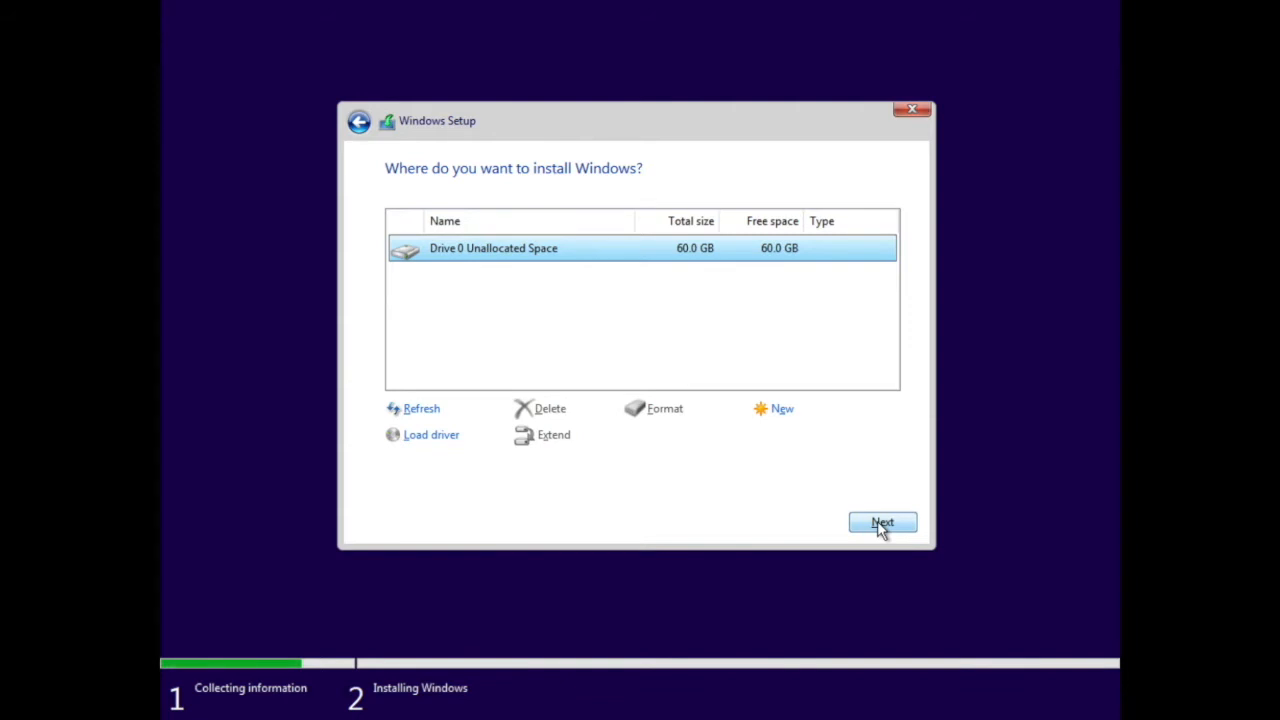
click(882, 524)
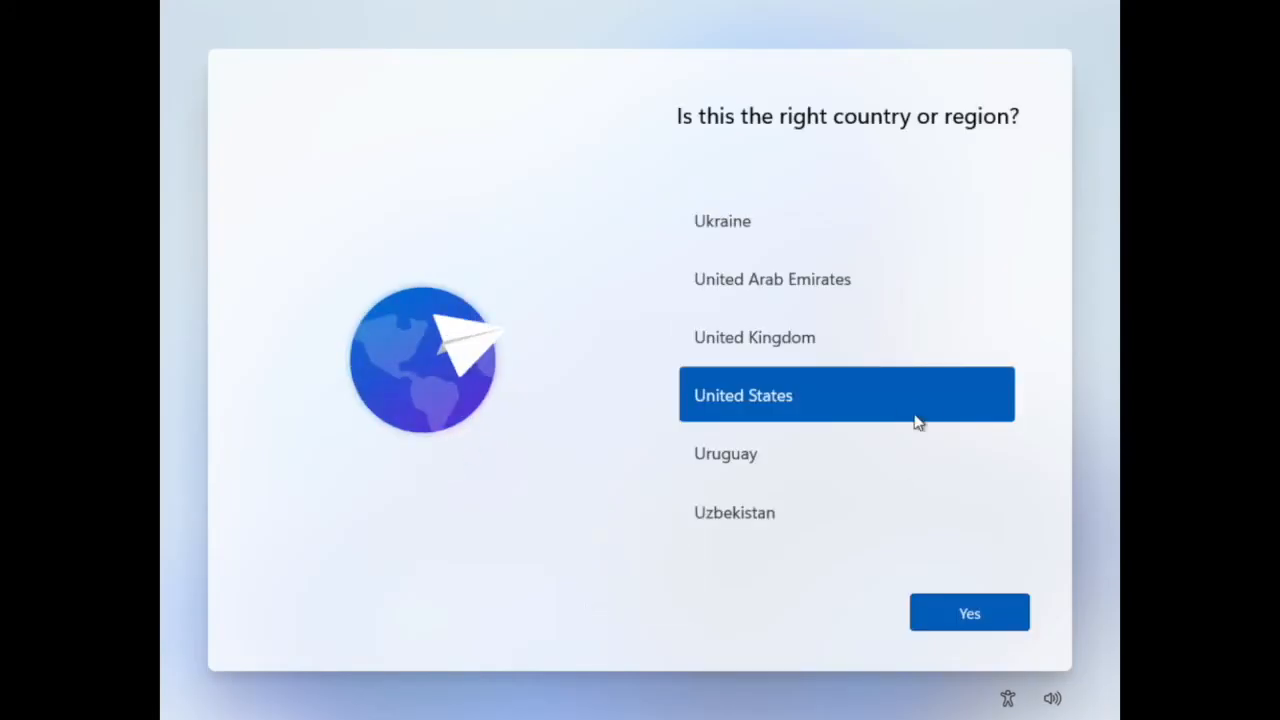
Choose the country or region and confirm the US keyboard layout without adding a second one
scroll(851, 378, up, 8)
drag(1024, 500, 1025, 344)
click(880, 236)
click(951, 613)
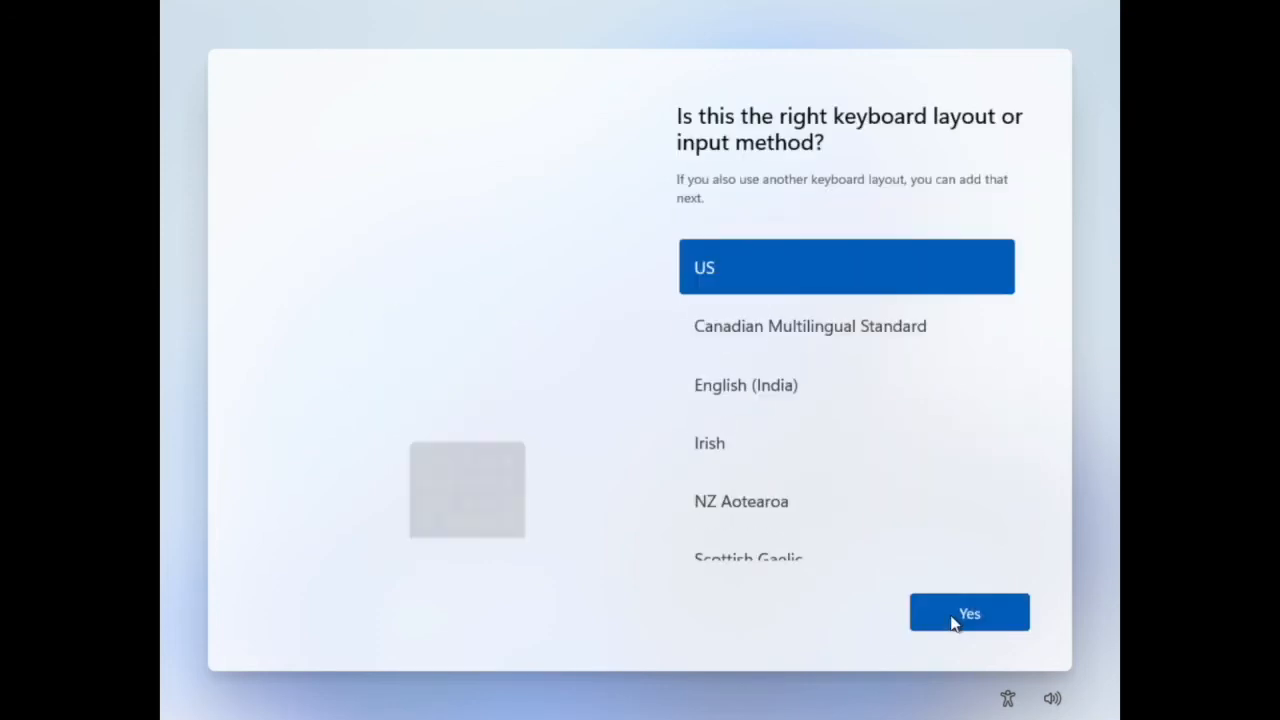
click(952, 618)
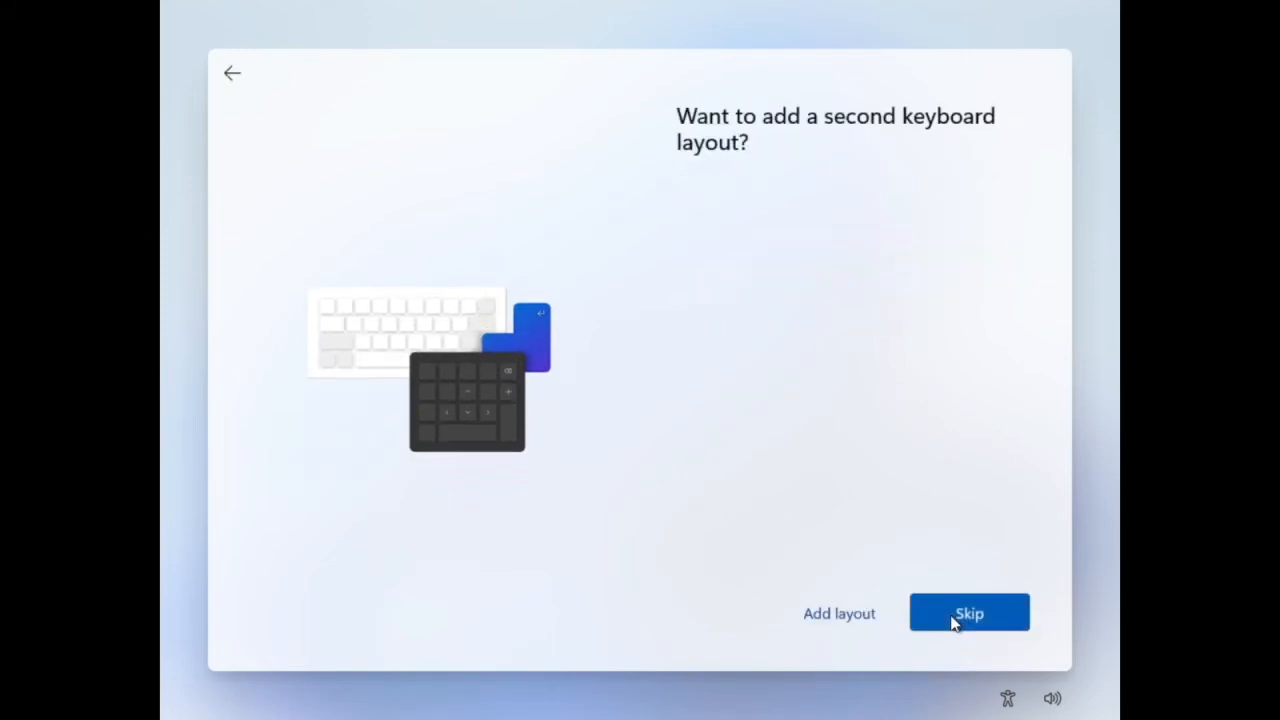
click(955, 620)
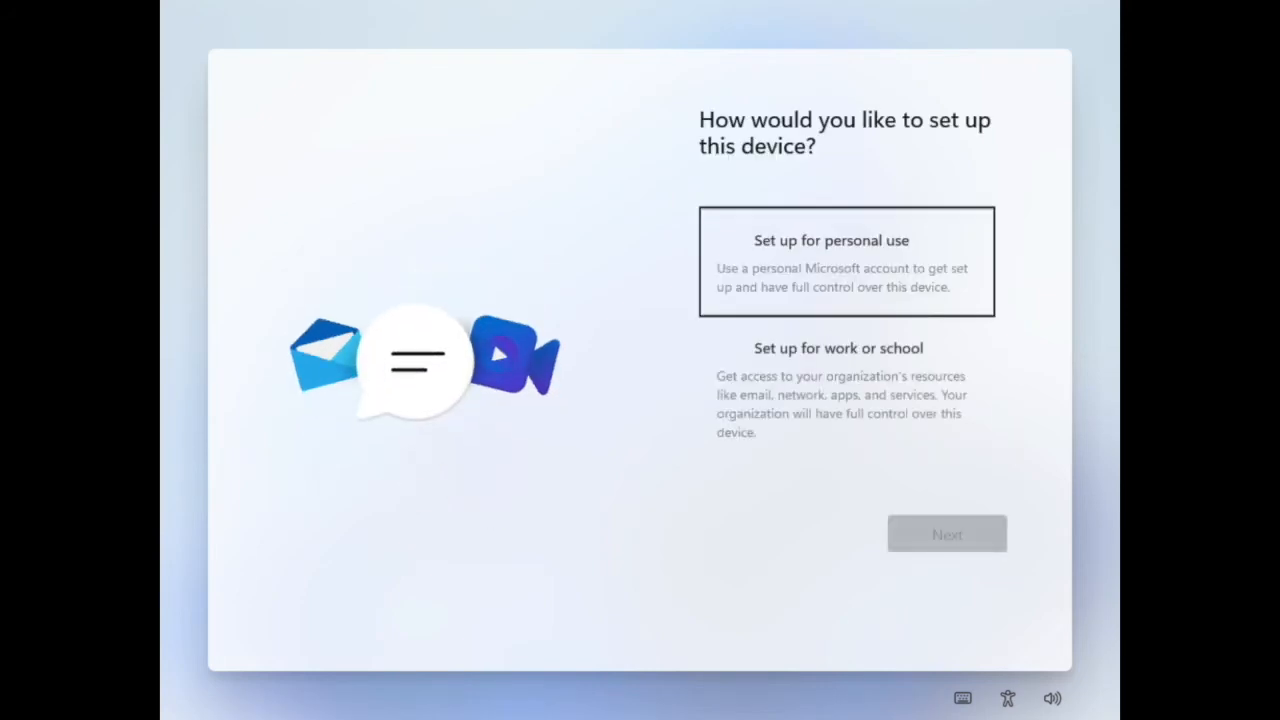
Choose personal use for this device and continue with an offline account and the limited experience
click(877, 257)
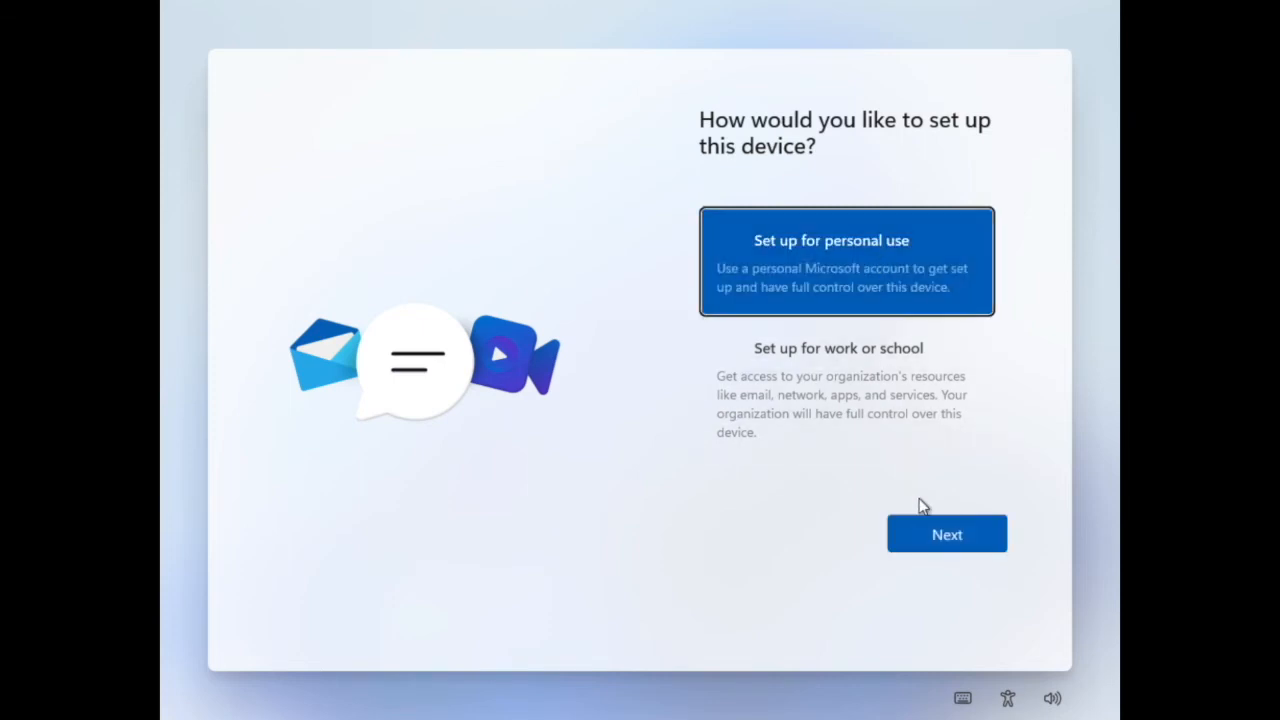
click(924, 530)
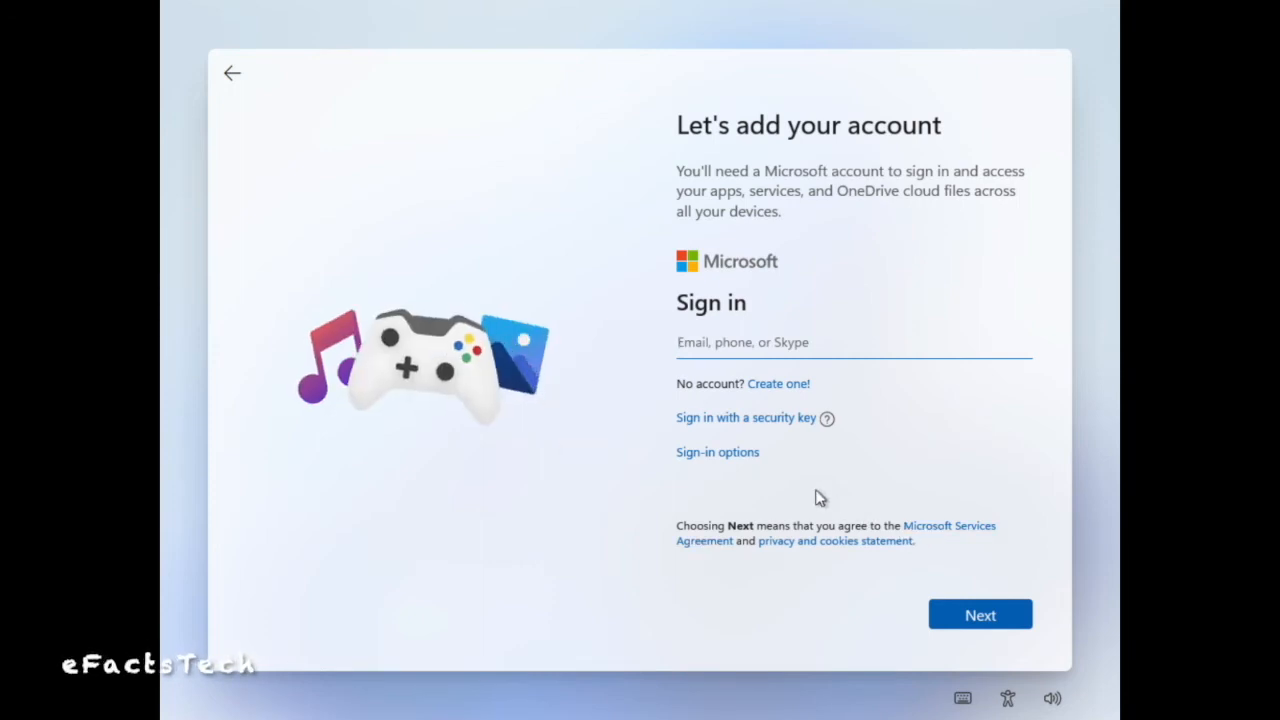
click(753, 461)
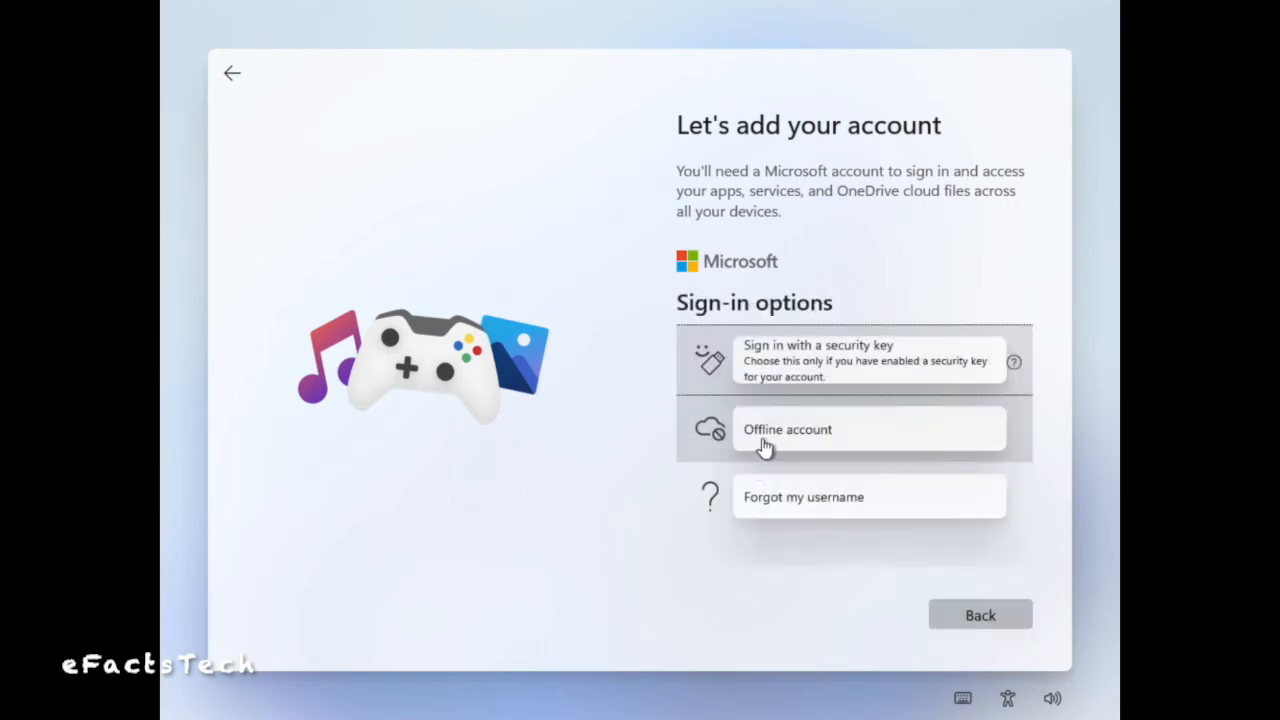
click(762, 440)
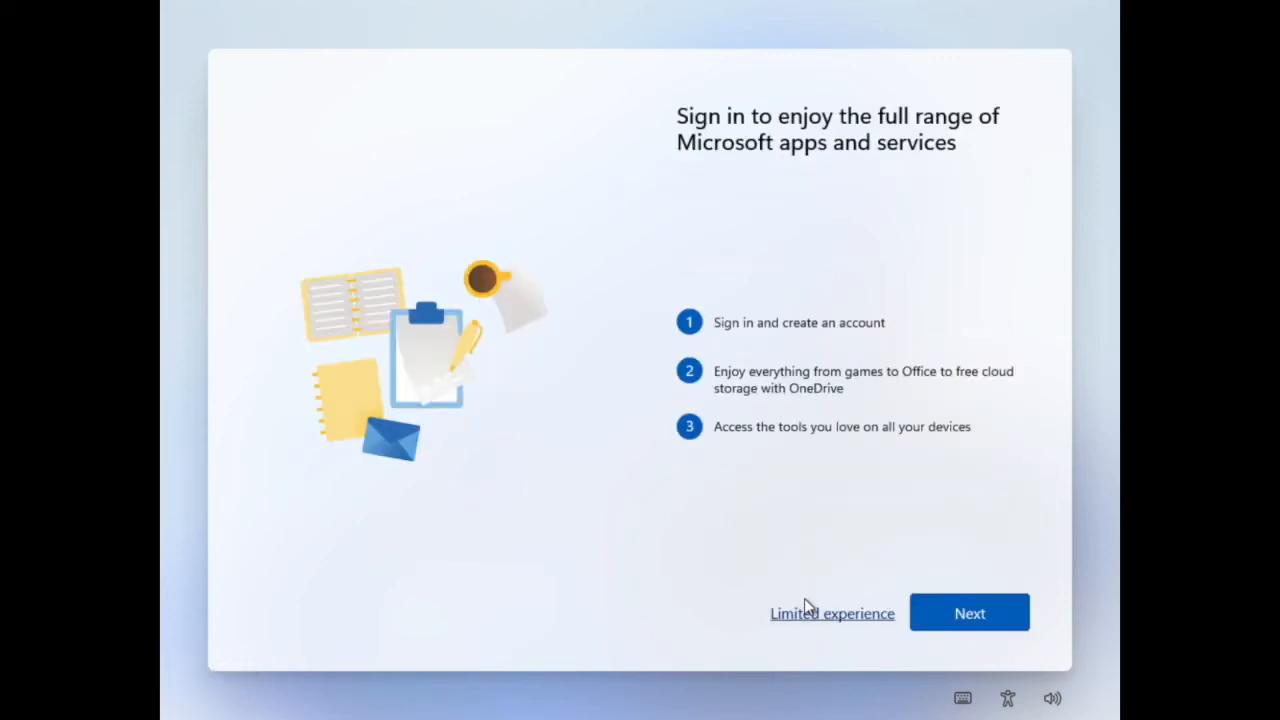
click(810, 614)
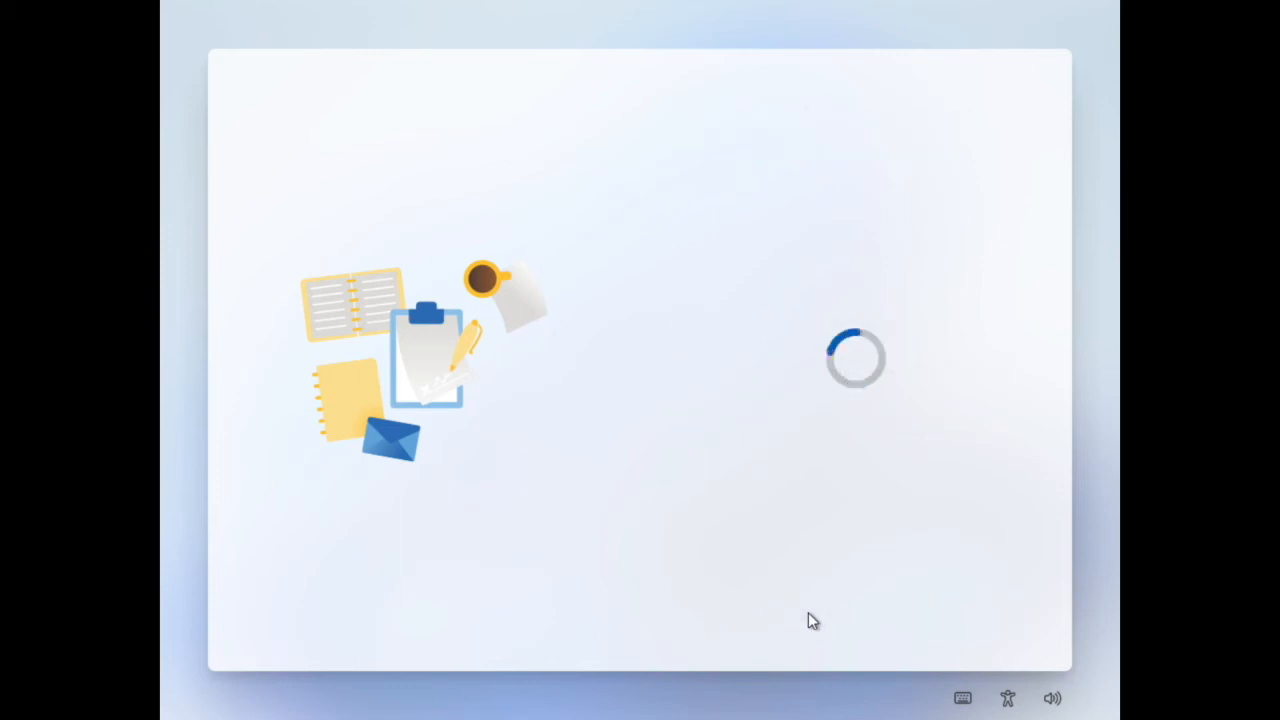
Name the local account eFactsTech, and enter and confirm the account password
text(eFactsTech)
click(912, 612)
text(••••)
click(934, 617)
text(•)
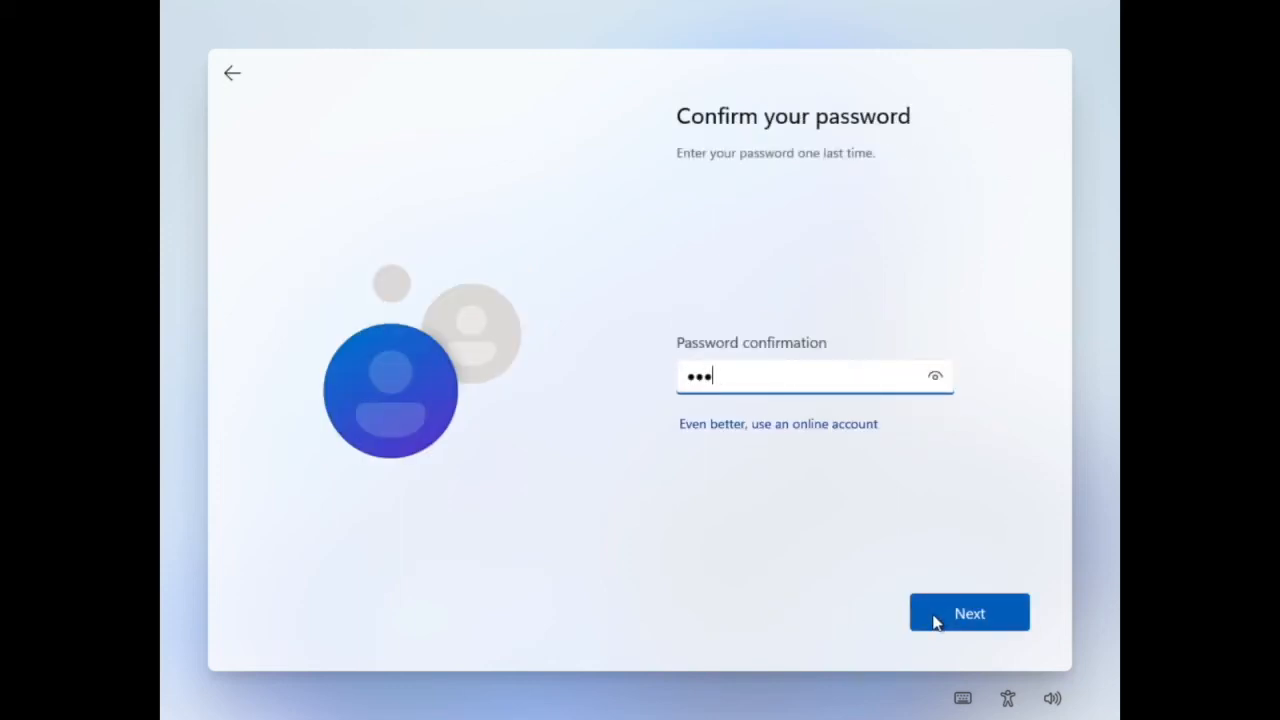
text(•••)
click(934, 617)
Select three security questions for the local account and enter an answer to each
click(881, 370)
click(820, 363)
click(821, 404)
click(929, 611)
click(860, 362)
click(826, 400)
click(946, 610)
click(860, 362)
click(857, 377)
click(826, 406)
text(f)
click(937, 604)
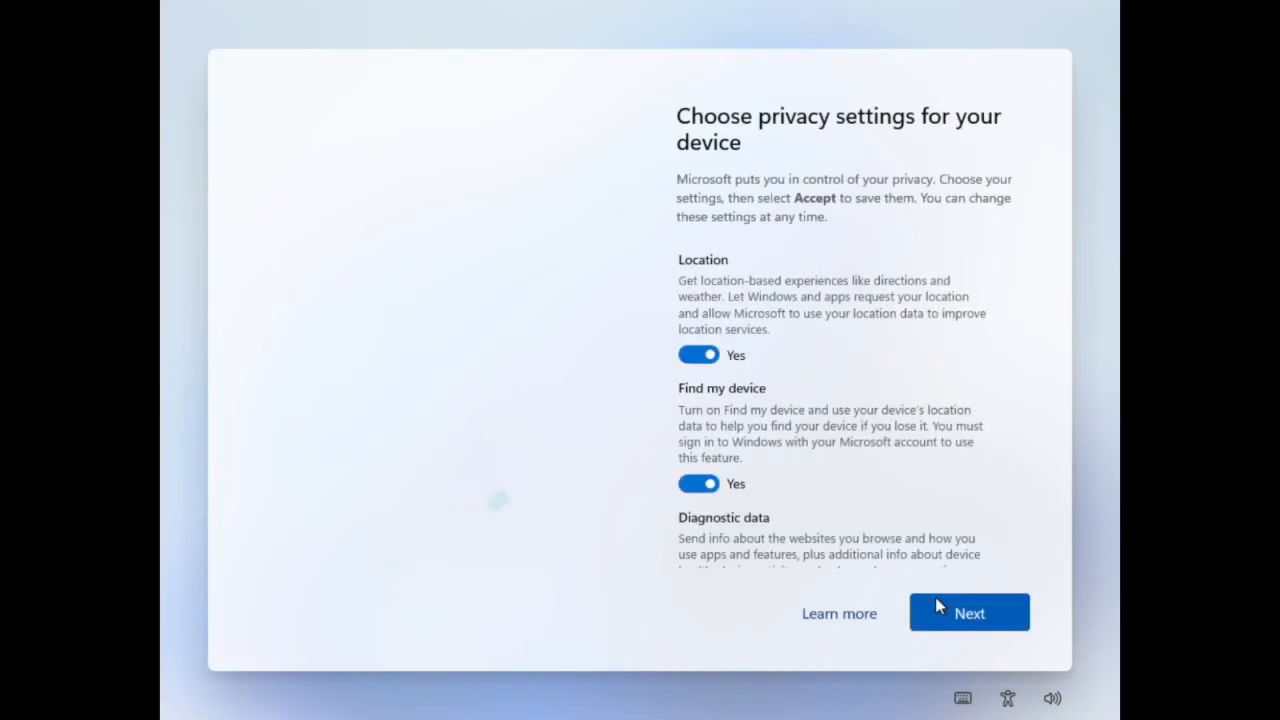
Go through the device privacy settings and accept them with their default choices
click(963, 622)
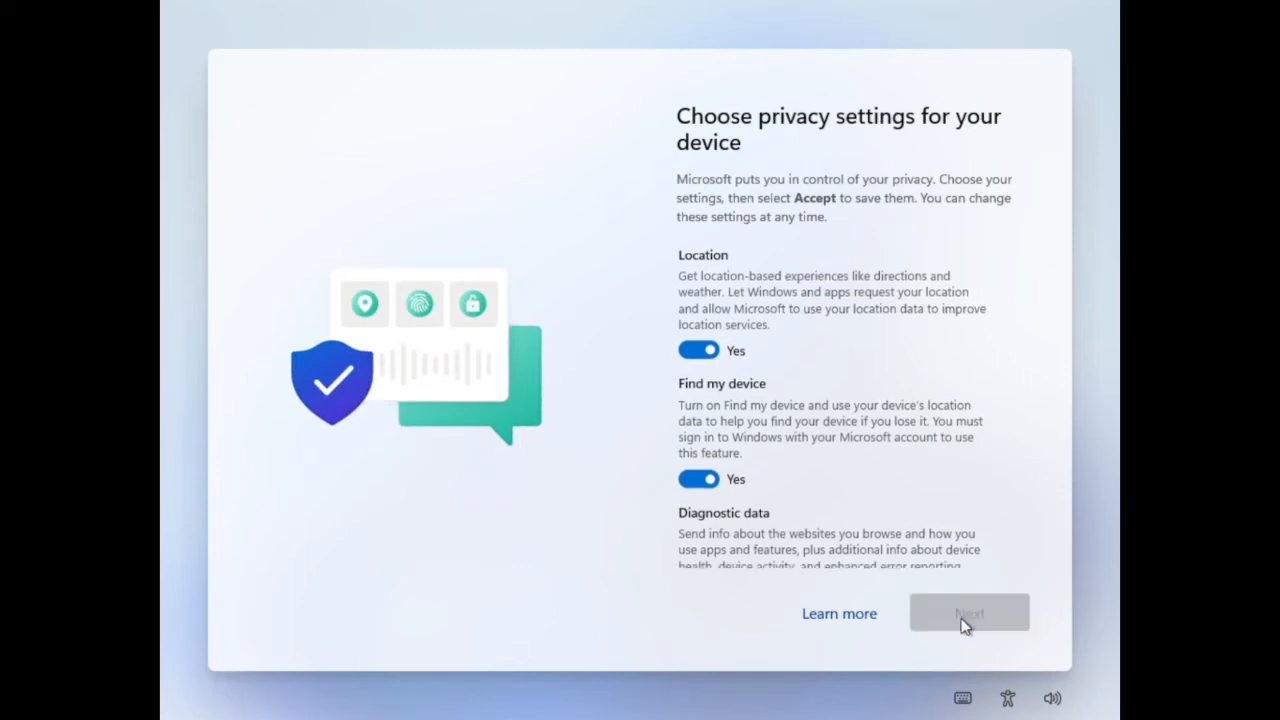
click(963, 622)
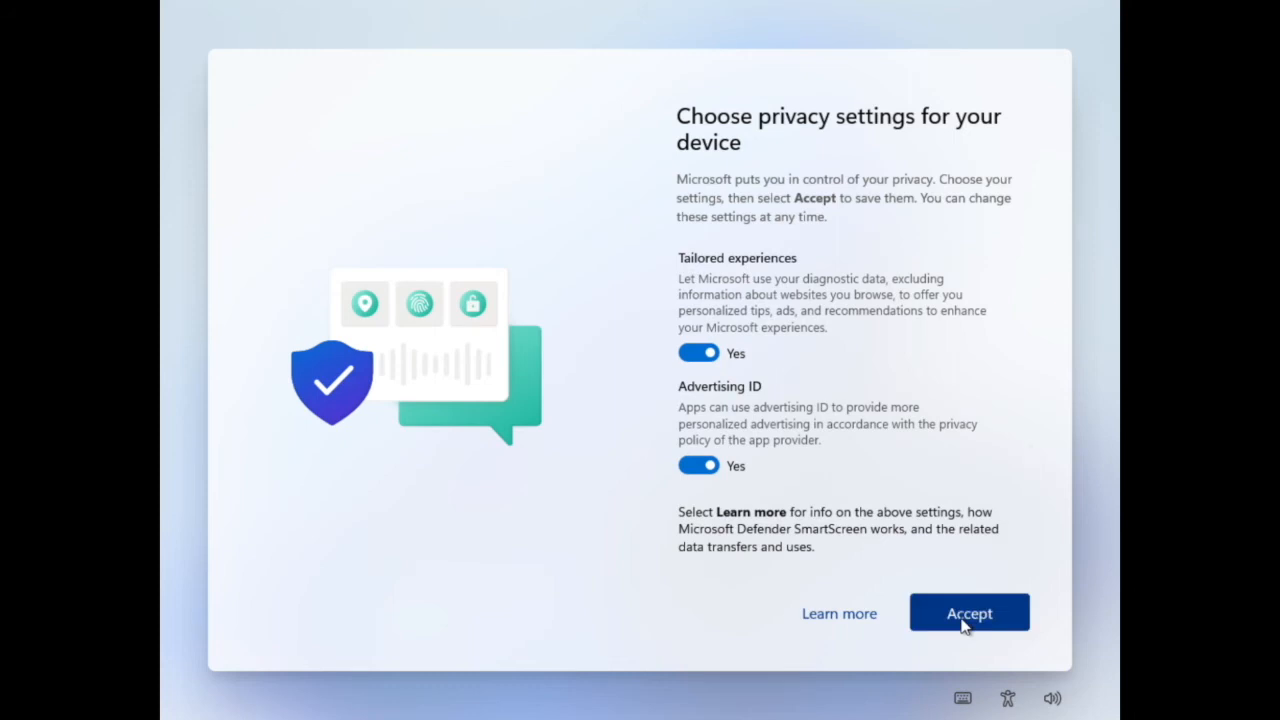
click(966, 614)
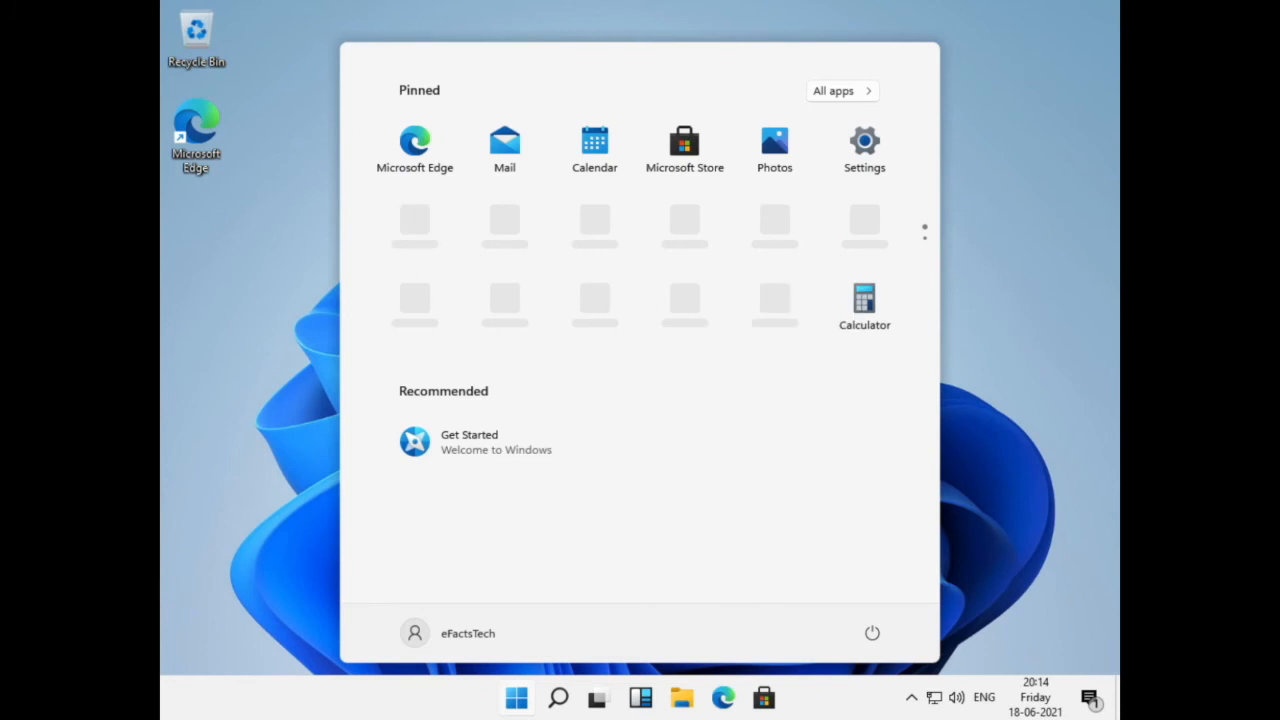
Find and open Run through search, and use it to display the About Windows version information
click(560, 697)
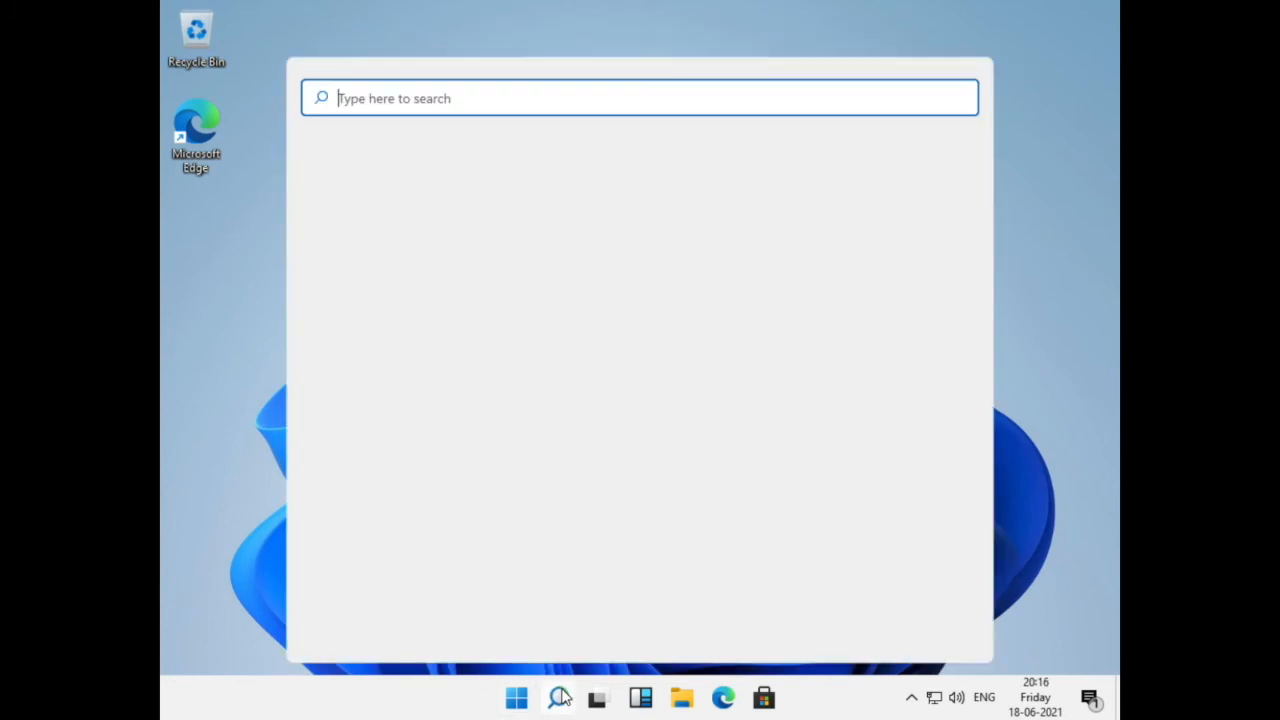
text(r)
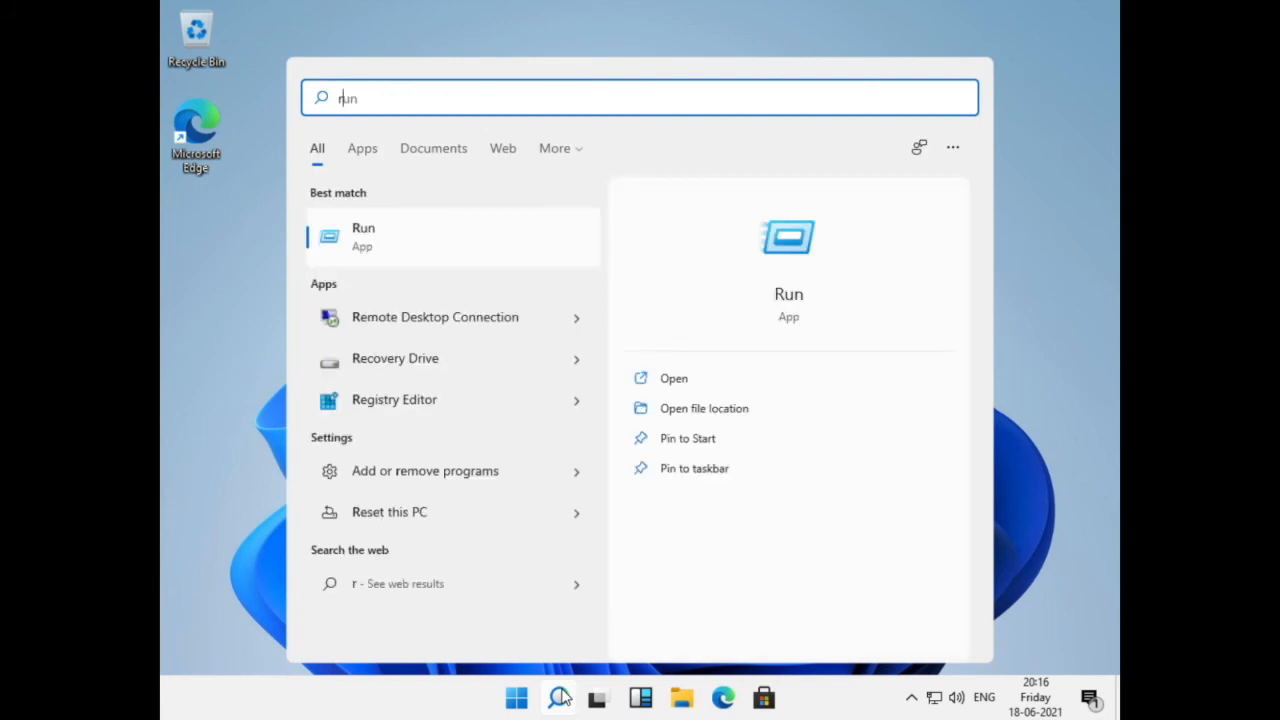
text(un)
key(Return)
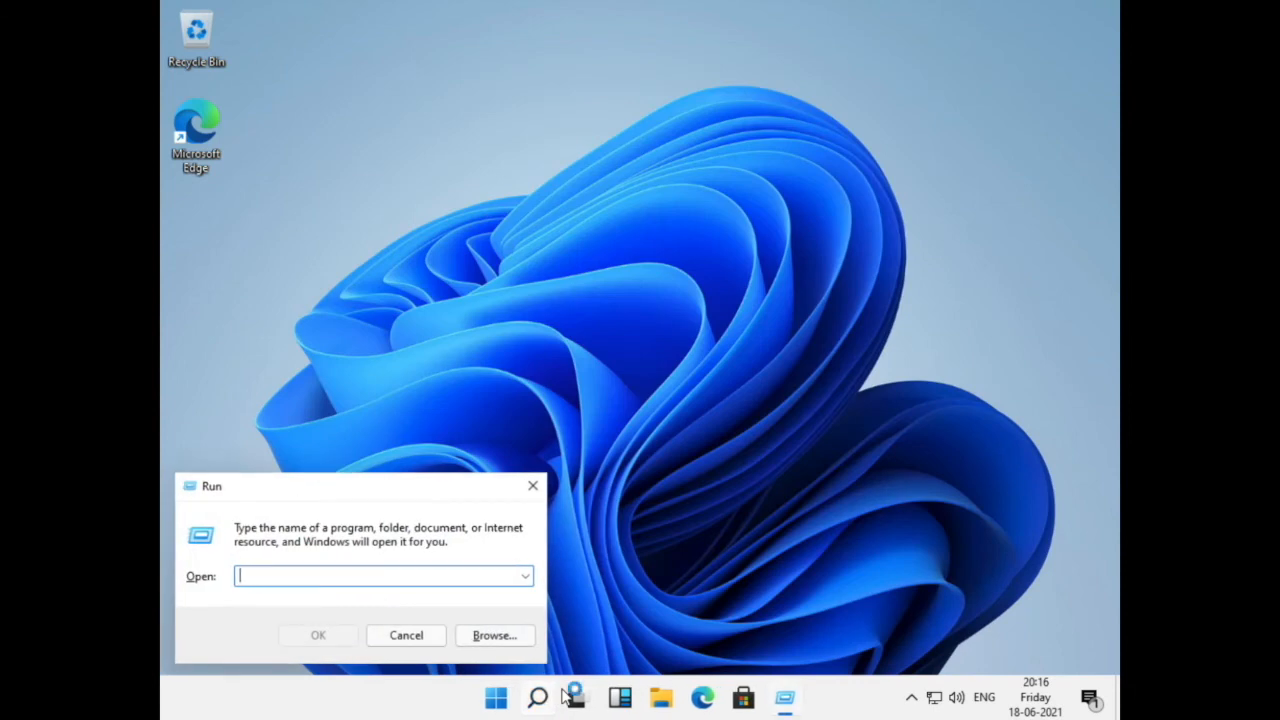
text(winver)
key(Return)
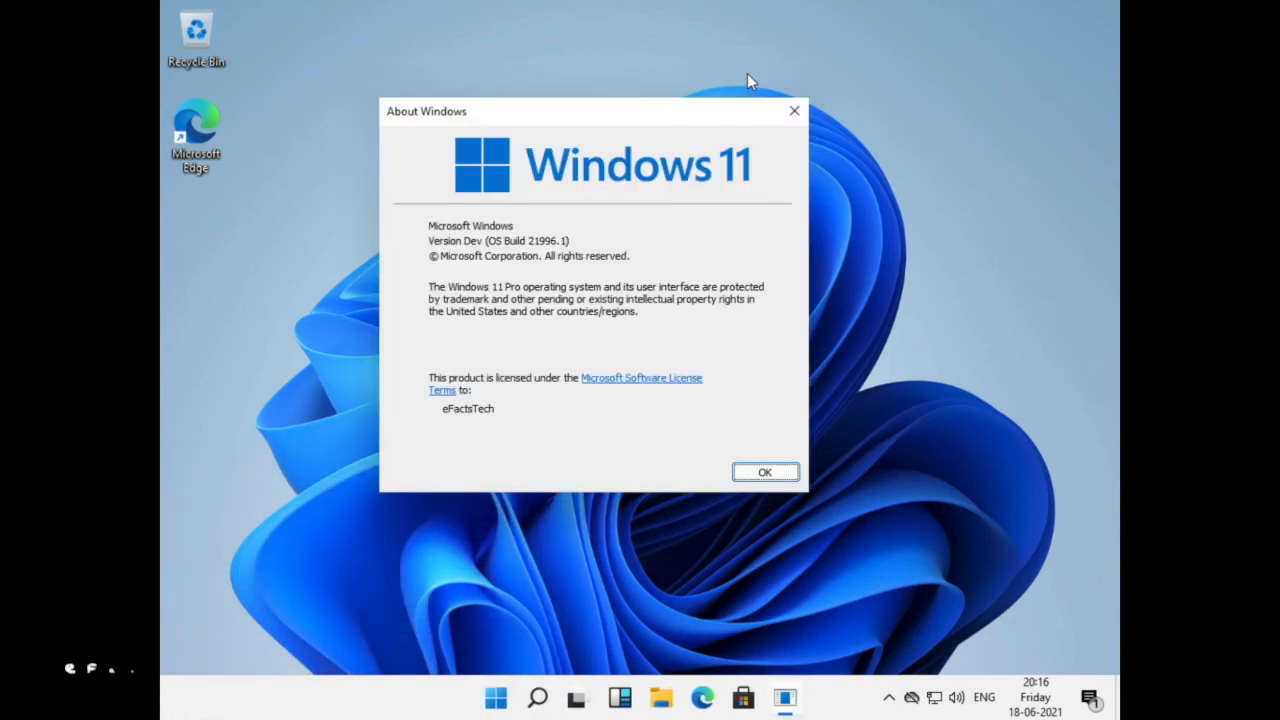